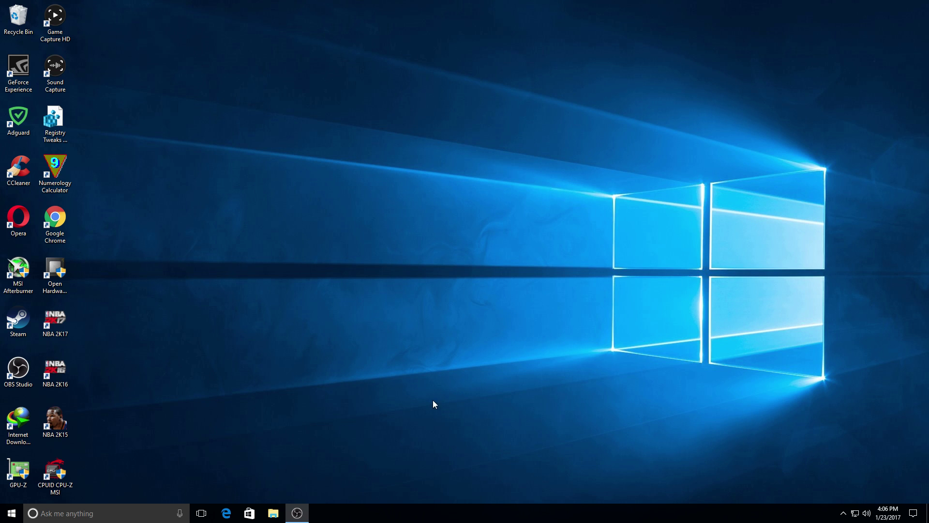
# - Launch Edge and load nba-live.com by typing nba and accepting the suggested address
pyautogui.click(226, 513)
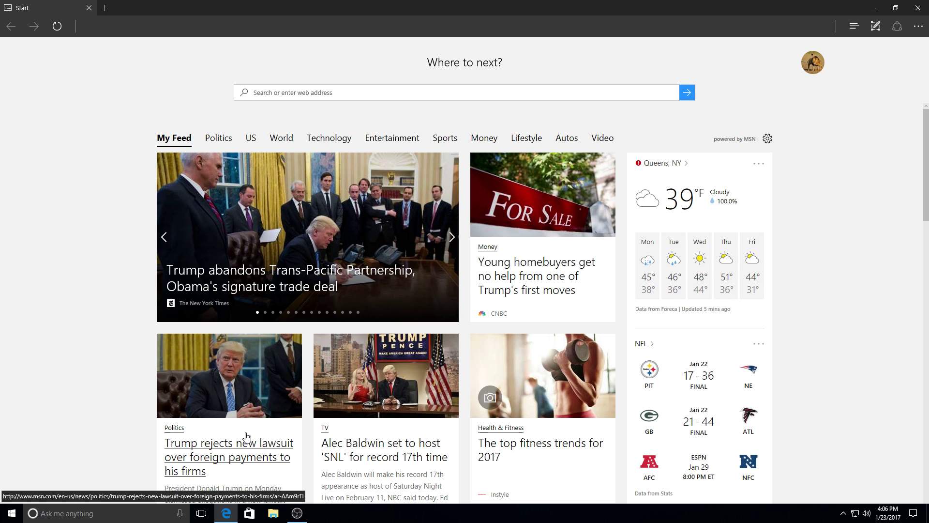
pyautogui.write('nba-live.com/')
pyautogui.press('End')
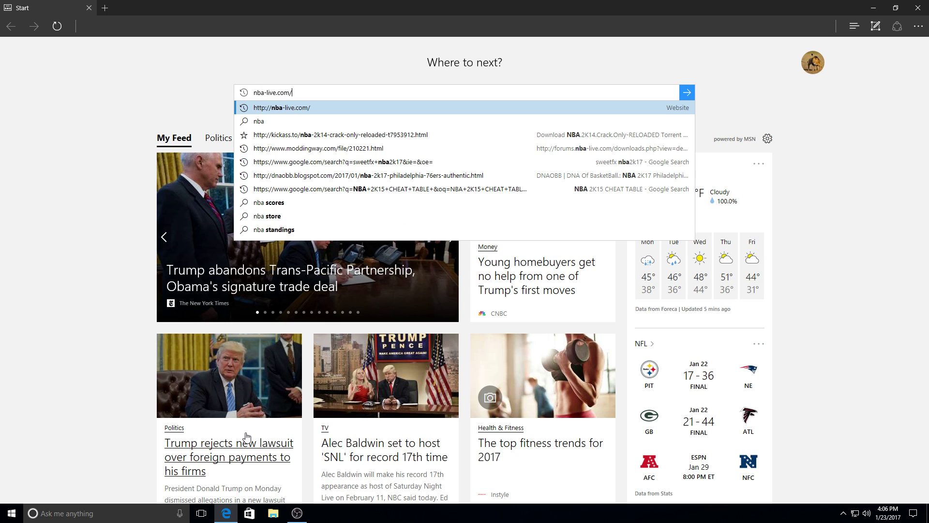
pyautogui.press('Return')
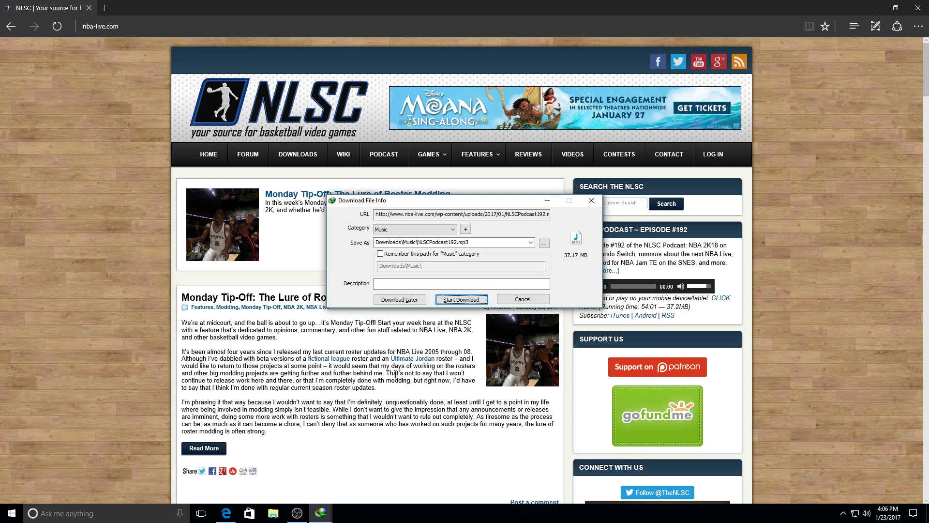
# - Cancel the NLSCPodcast192.mp3 download and browse Downloads to NBA 2K17's Game Art Updates
pyautogui.click(499, 302)
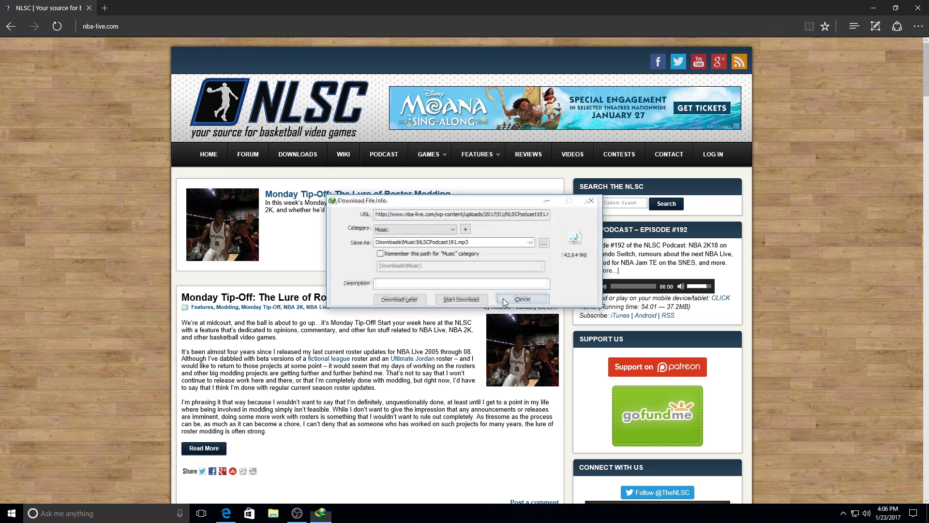
pyautogui.click(301, 160)
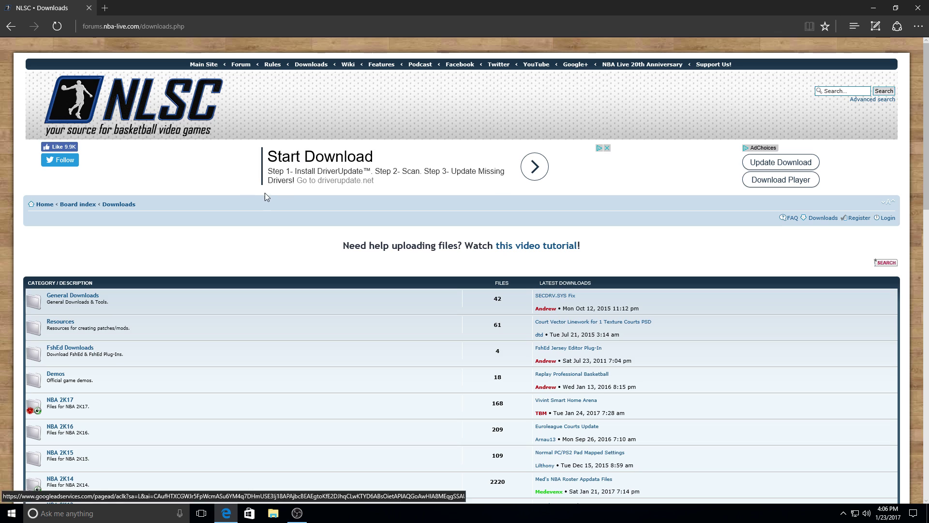
pyautogui.scroll(-5, 196, 241)
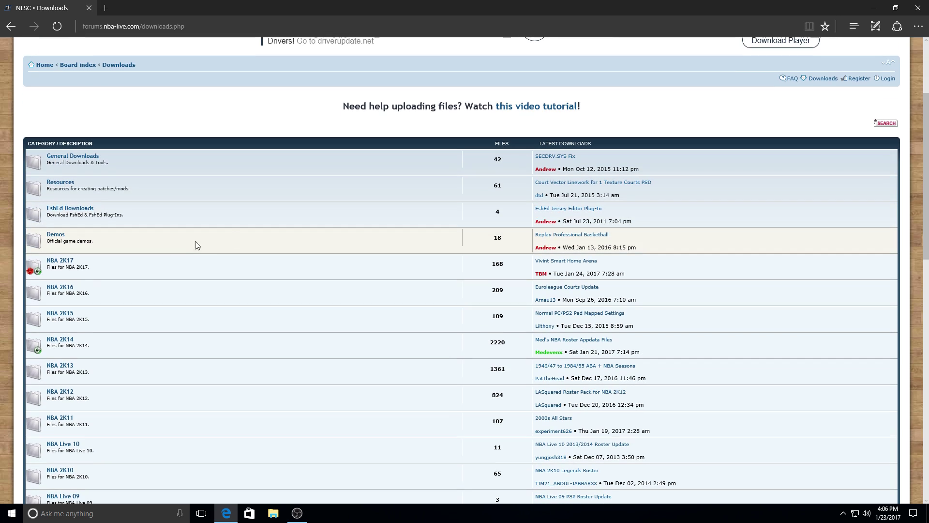
pyautogui.click(62, 263)
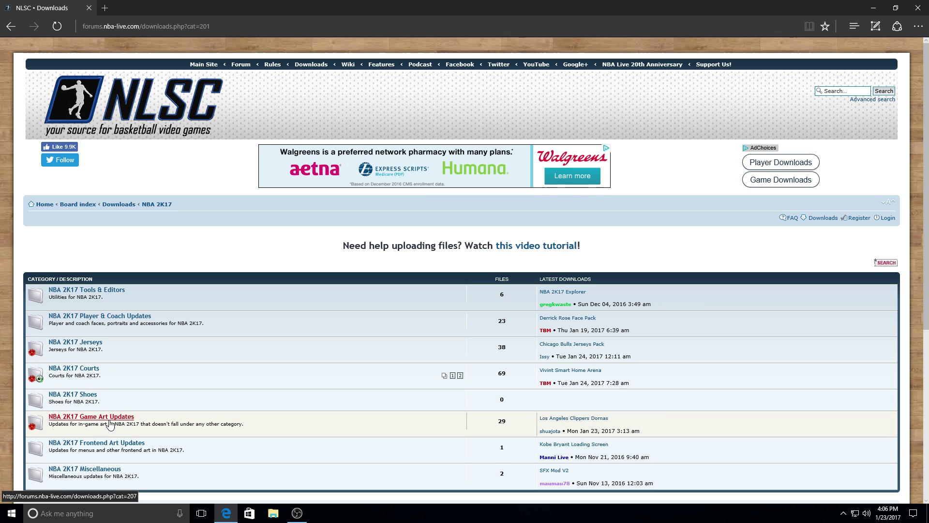
pyautogui.click(124, 417)
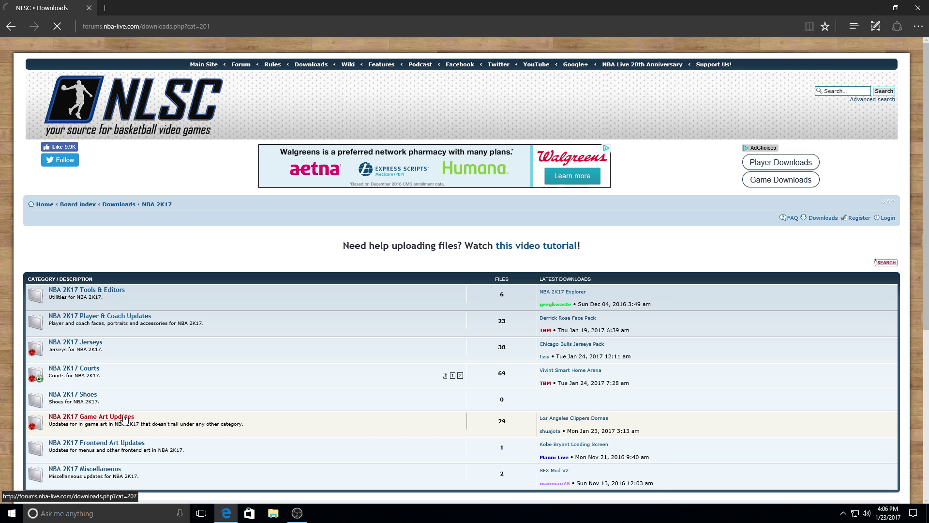
# - Scroll the Game Art Updates list and open the NBA TV 5.1/TNT 2.0 Scoreboard Pack page
pyautogui.scroll(-1, 123, 418)
pyautogui.scroll(-10, 116, 339)
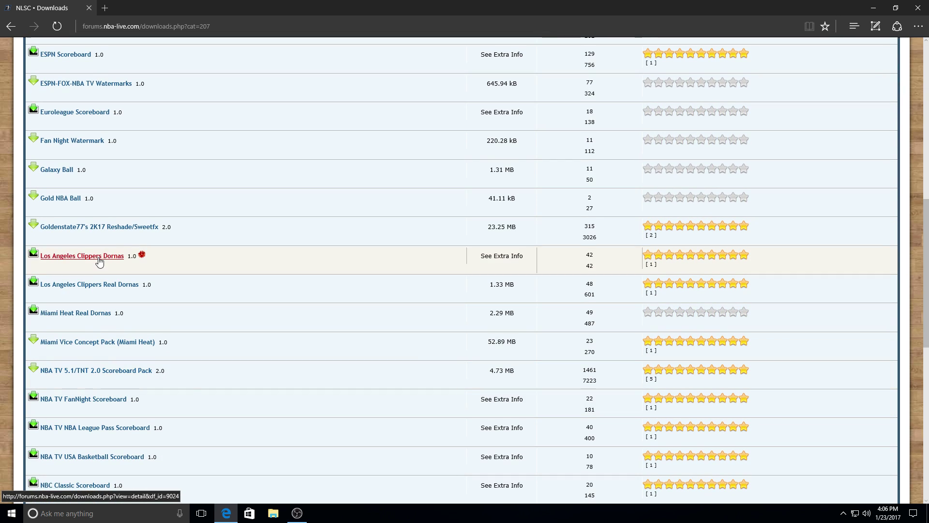
pyautogui.scroll(-3, 126, 271)
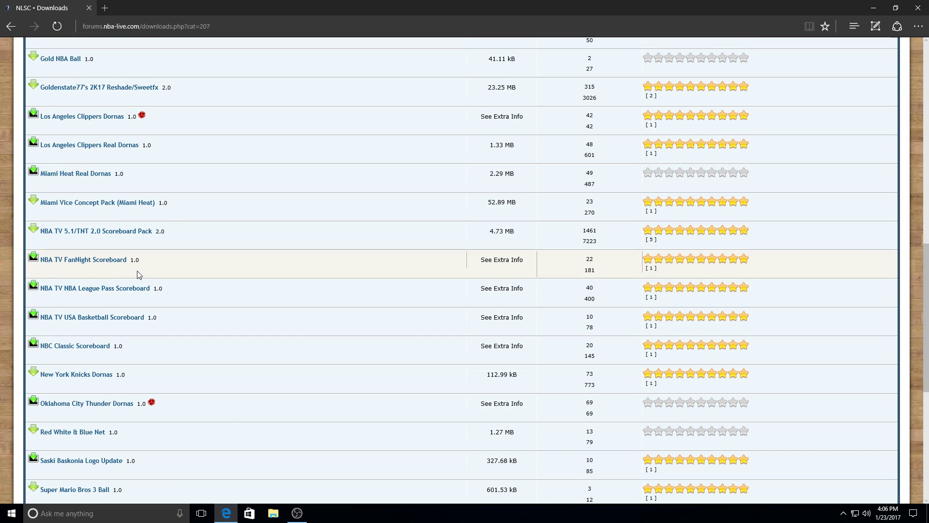
pyautogui.click(126, 234)
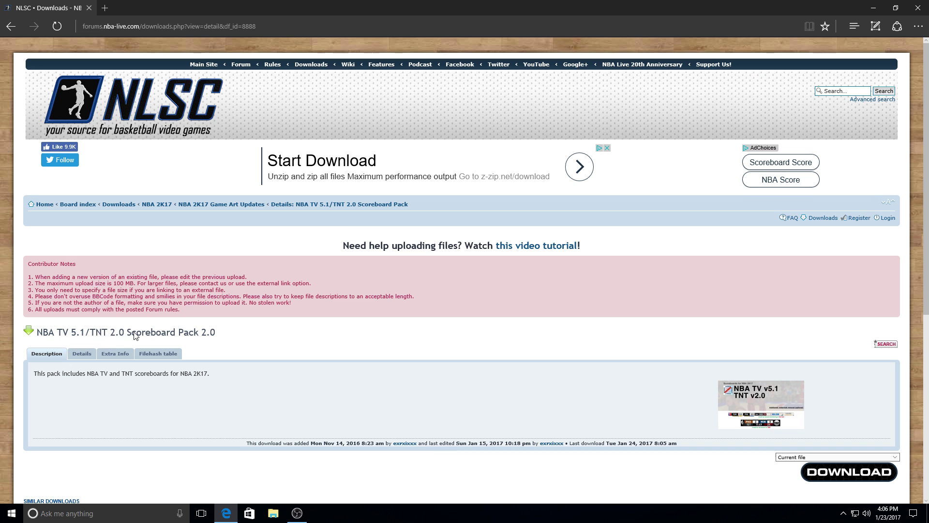
pyautogui.scroll(-3, 638, 401)
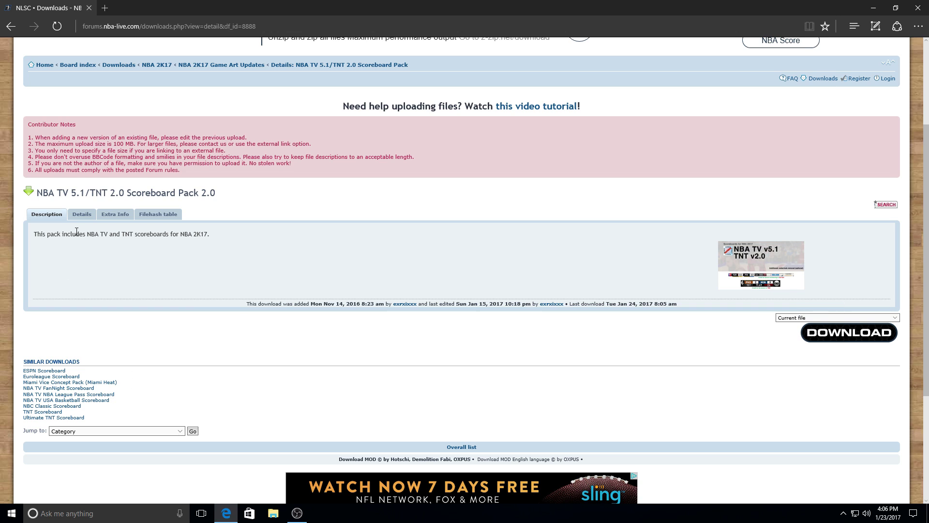
pyautogui.click(145, 431)
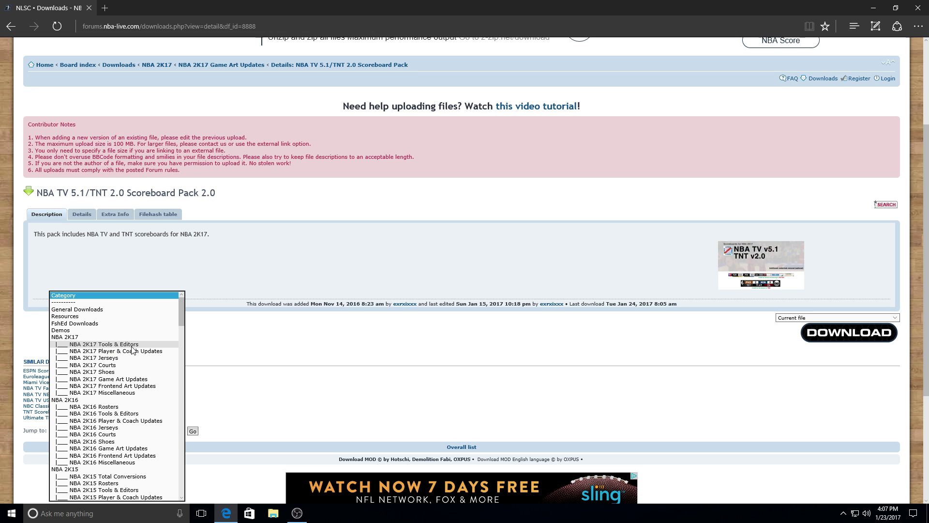
# - Jump to NBA 2K17 Tools & Editors and open the NBA 2K17 External File Plugin page
pyautogui.click(251, 349)
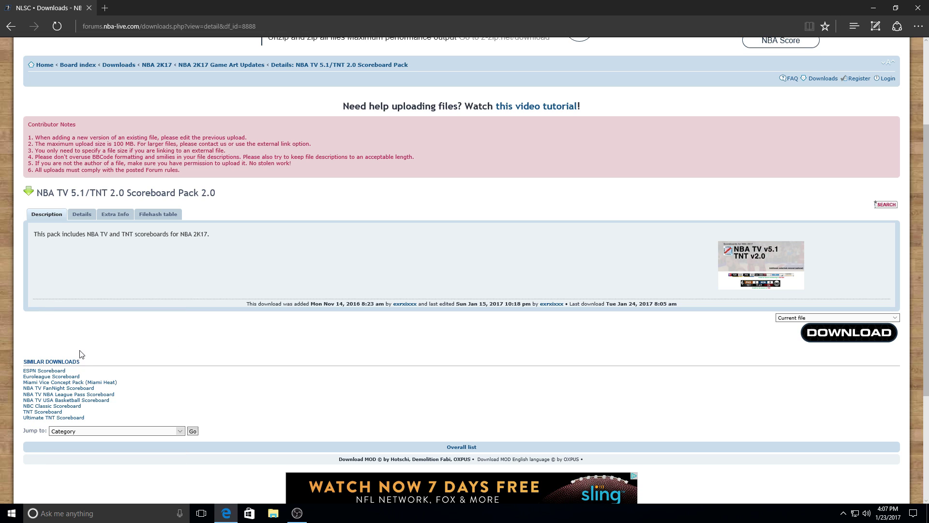
pyautogui.click(112, 430)
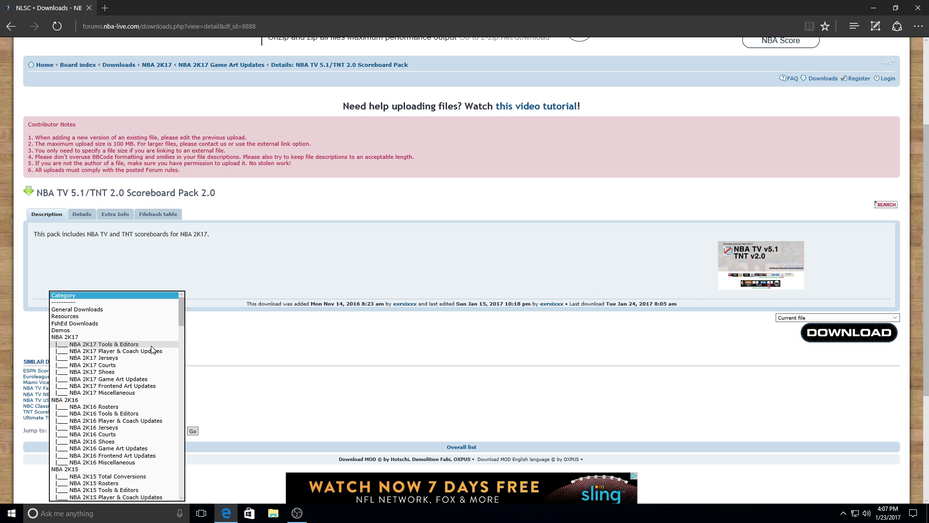
pyautogui.click(152, 347)
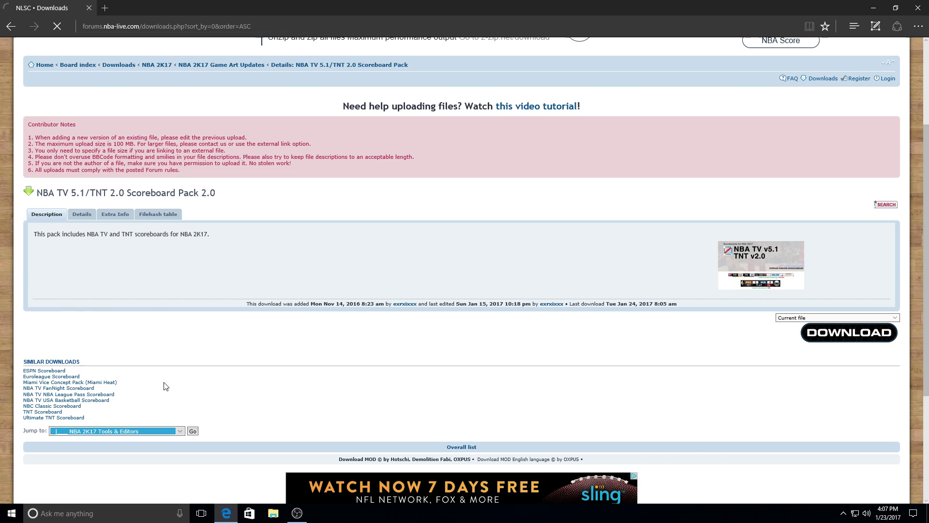
pyautogui.scroll(-3, 163, 382)
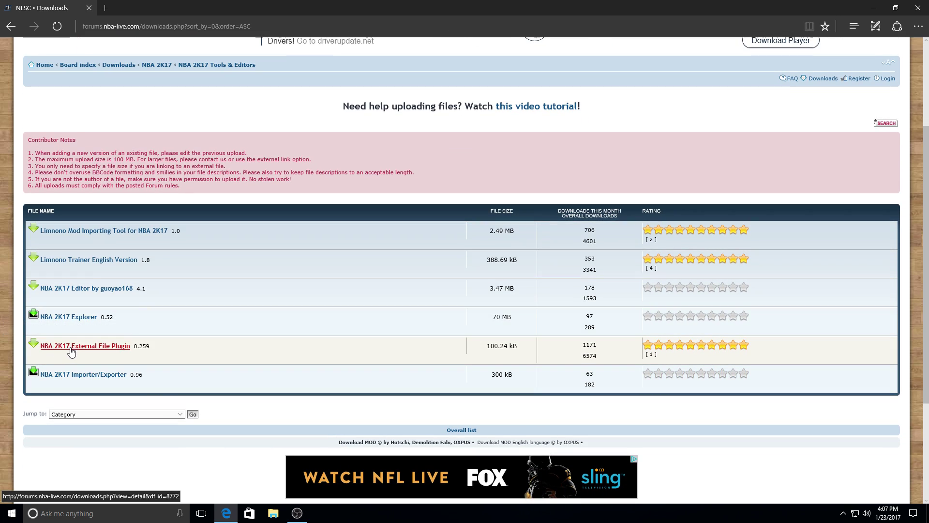
pyautogui.click(106, 353)
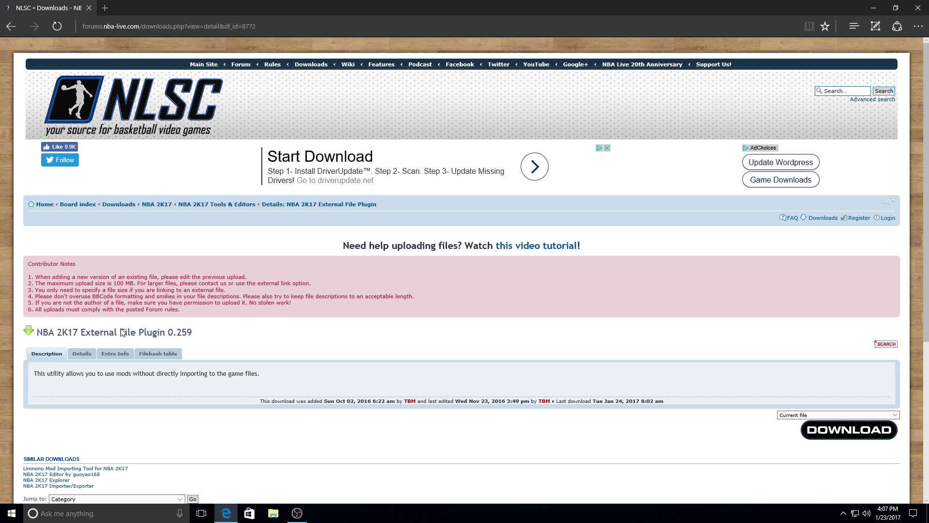
# - Check the plugin's versions, keep 0.259, and show the desktop
pyautogui.click(806, 415)
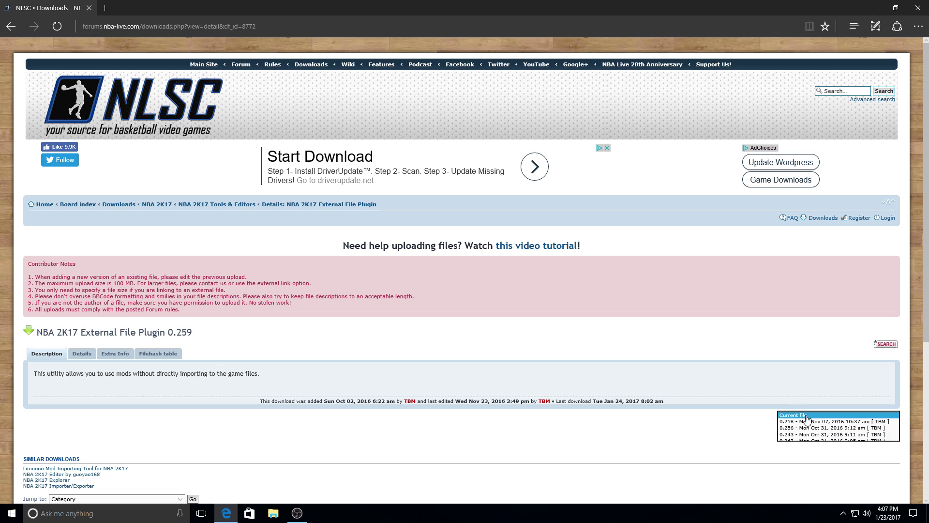
pyautogui.click(799, 405)
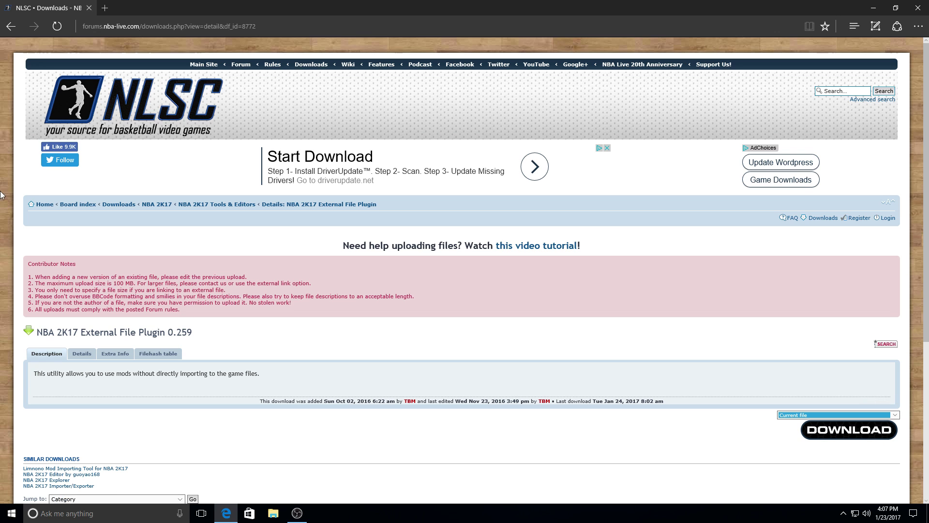
pyautogui.press('super+d')
# - Look inside Downloads\Compressed in File Explorer, then close that window
pyautogui.click(273, 513)
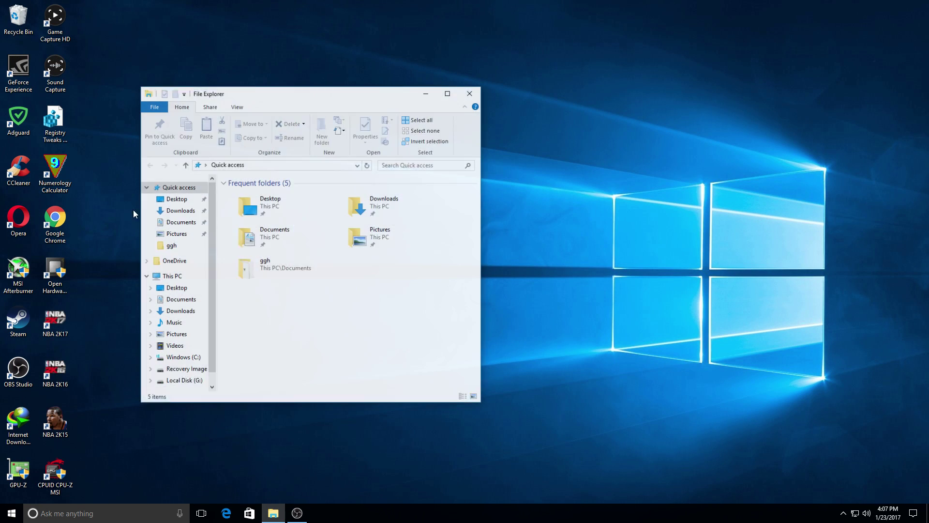
pyautogui.click(180, 211)
pyautogui.doubleClick(252, 208)
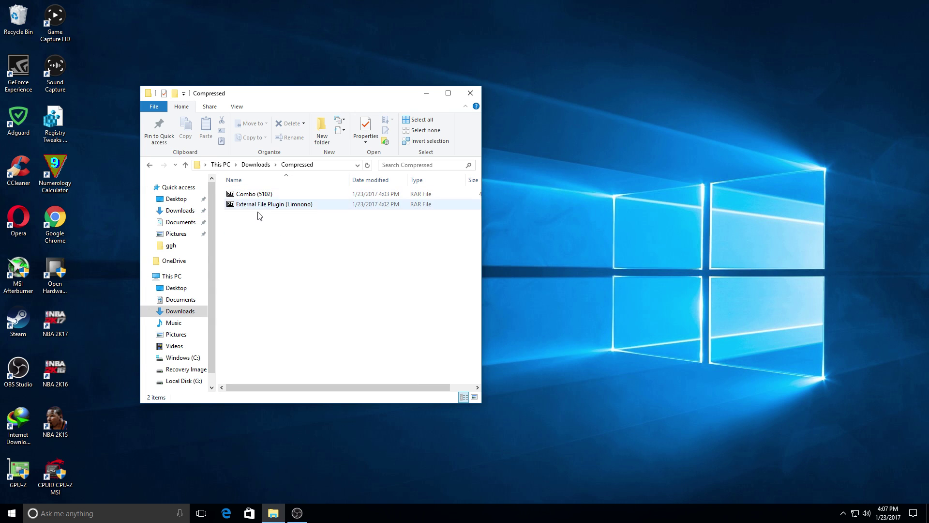
pyautogui.click(474, 91)
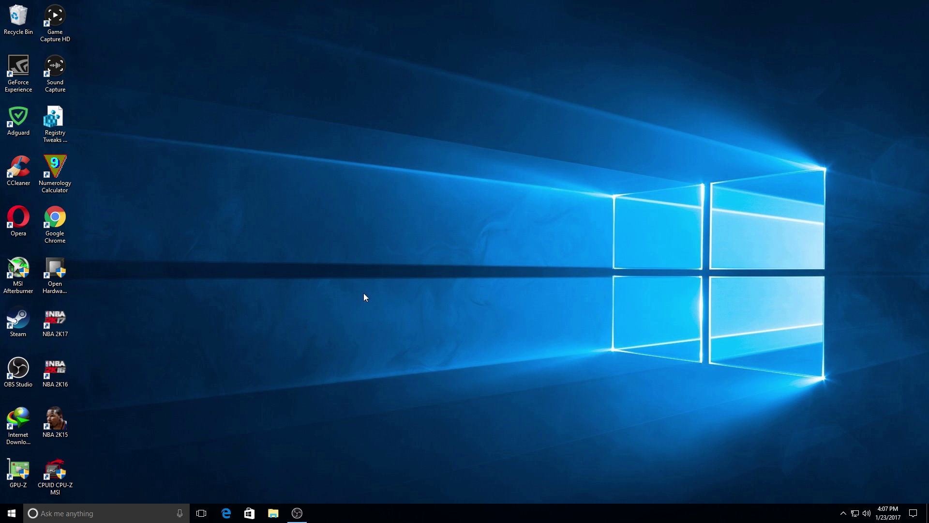
# - From This PC, navigate to G:\SteamLibrary\steamapps\common\NBA 2K17
pyautogui.click(273, 512)
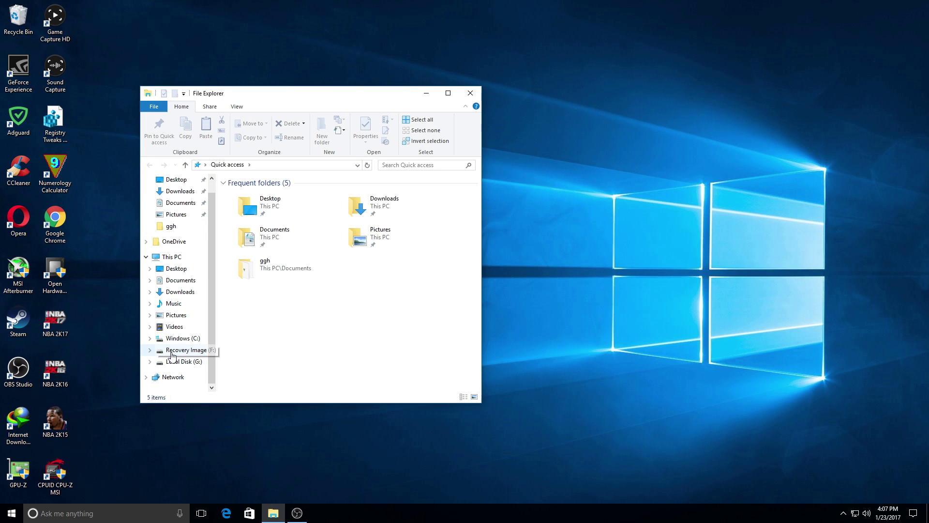
pyautogui.scroll(1, 192, 293)
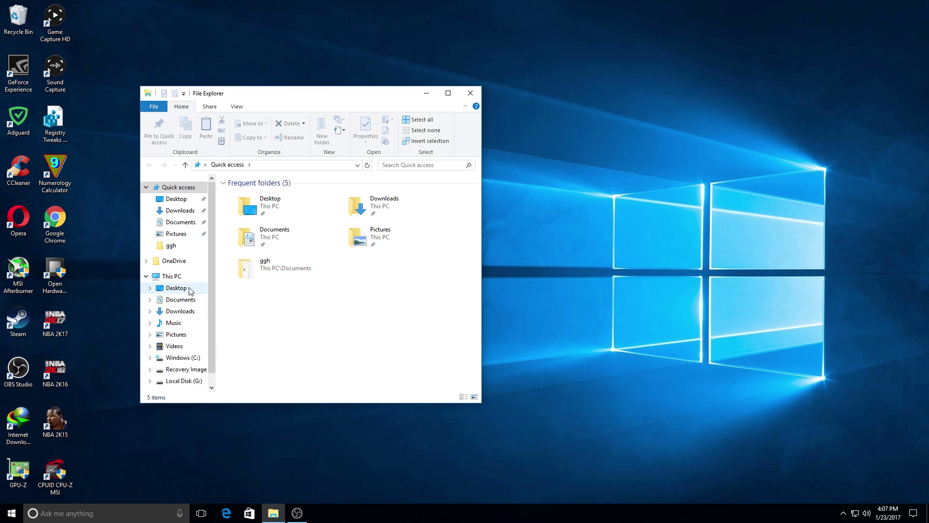
pyautogui.scroll(-1, 180, 341)
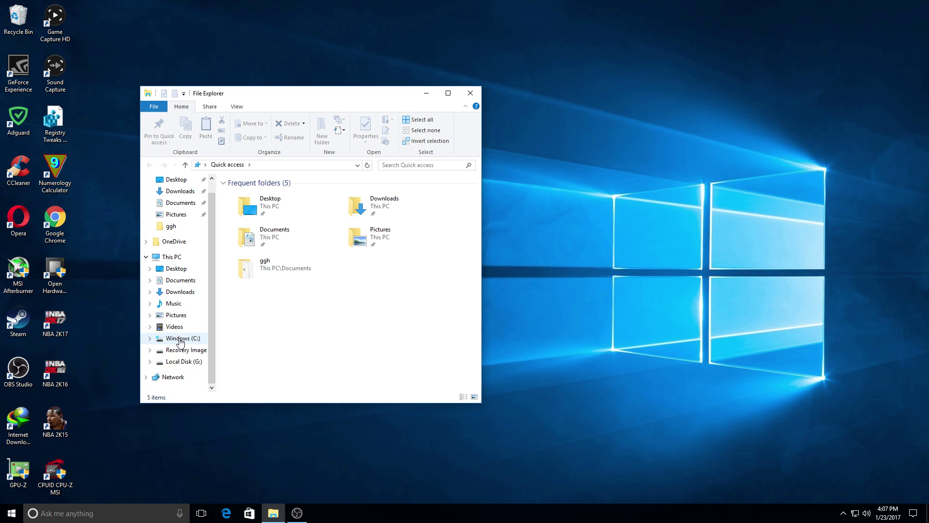
pyautogui.click(160, 258)
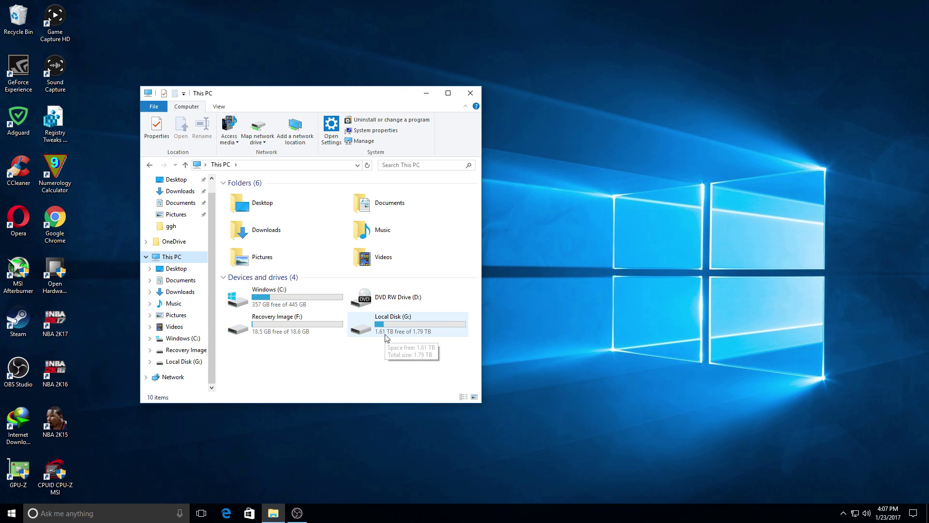
pyautogui.doubleClick(400, 325)
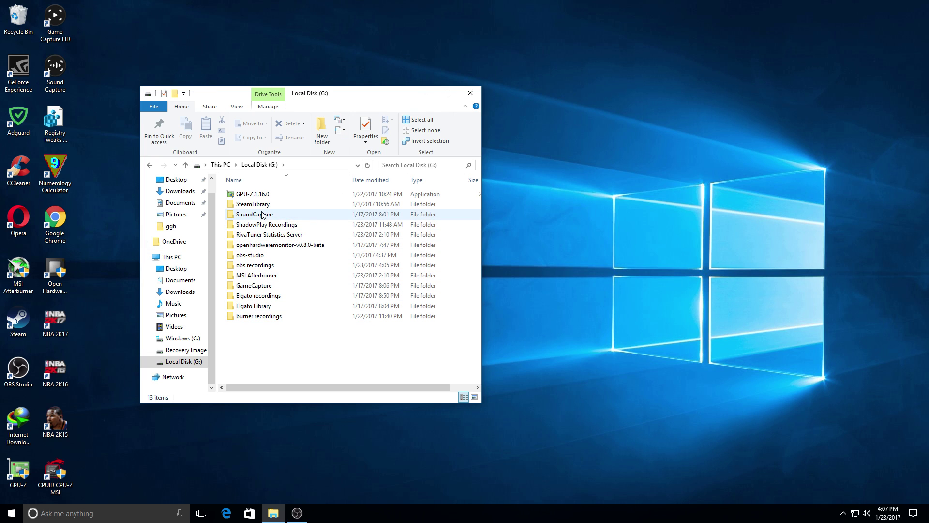
pyautogui.doubleClick(254, 209)
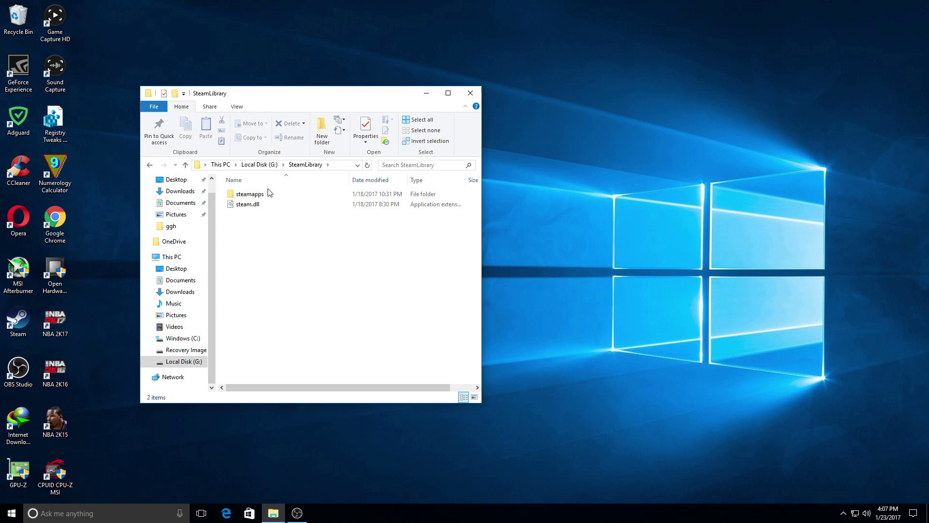
pyautogui.doubleClick(257, 194)
pyautogui.doubleClick(264, 195)
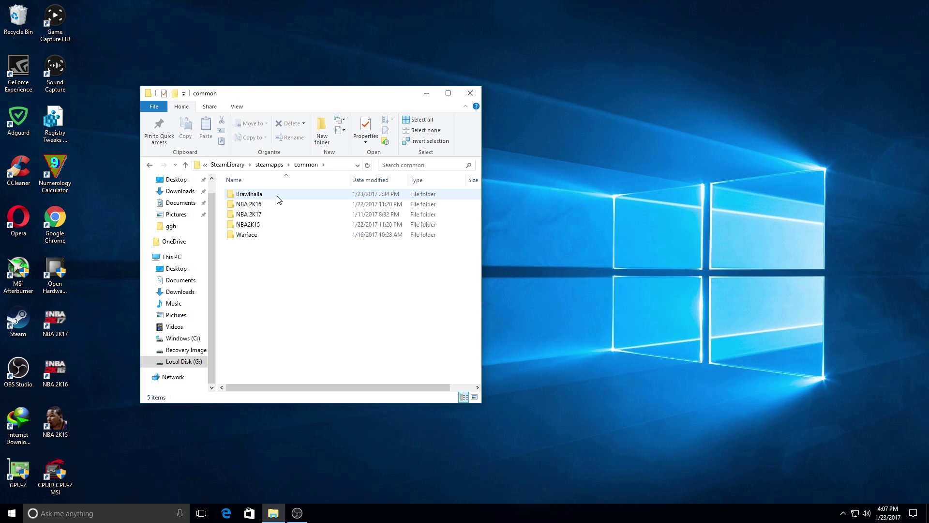
pyautogui.doubleClick(276, 215)
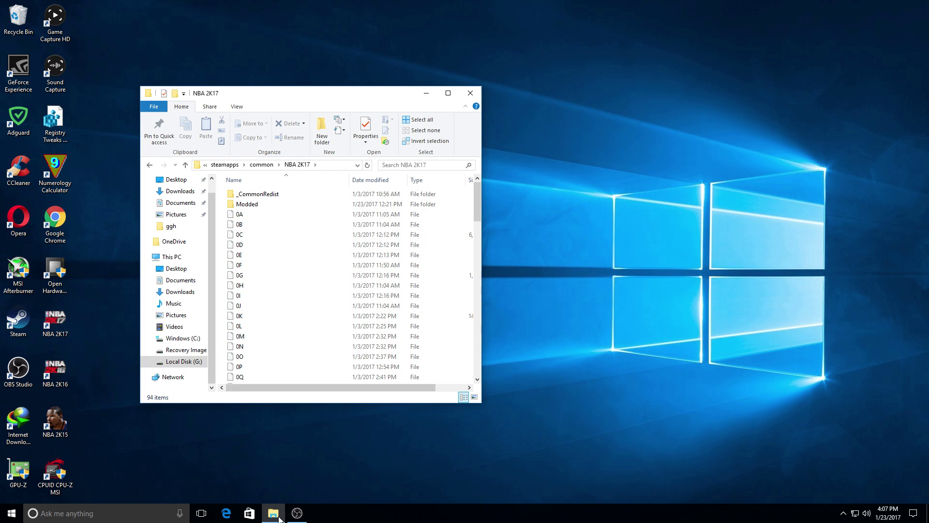
# - Open Downloads in a new window and move it to the screen's right side
pyautogui.rightClick(177, 192)
pyautogui.click(210, 207)
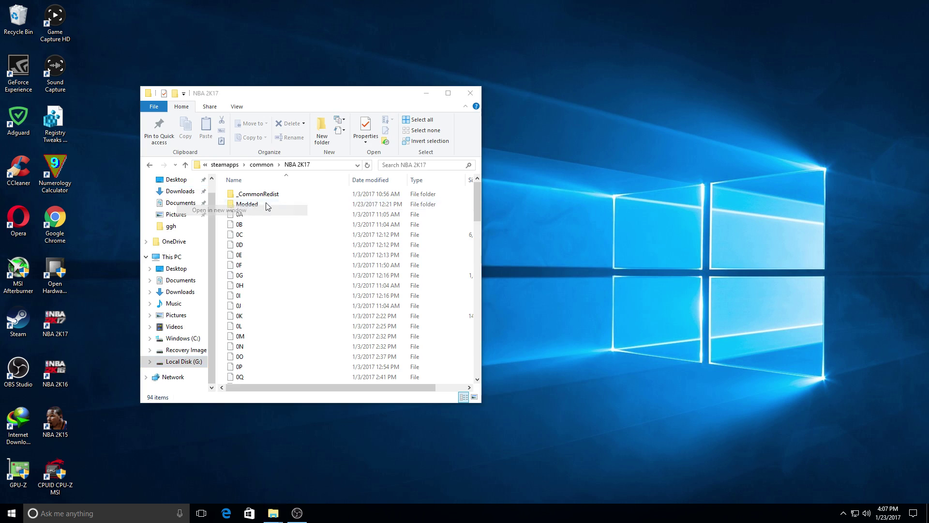
pyautogui.moveTo(380, 114); pyautogui.dragTo(770, 117)
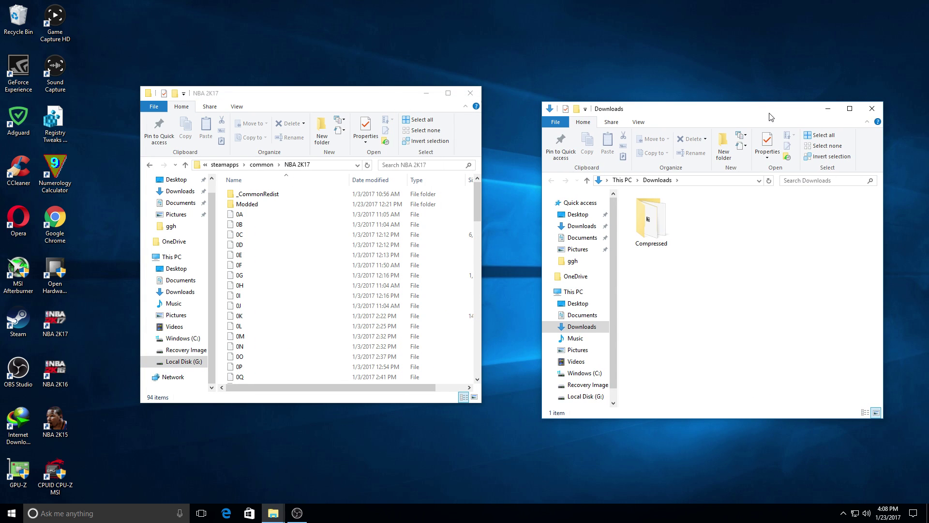
# - Open External File Plugin (Limnono).rar from Compressed, select its four items, then close it
pyautogui.doubleClick(650, 222)
pyautogui.doubleClick(653, 219)
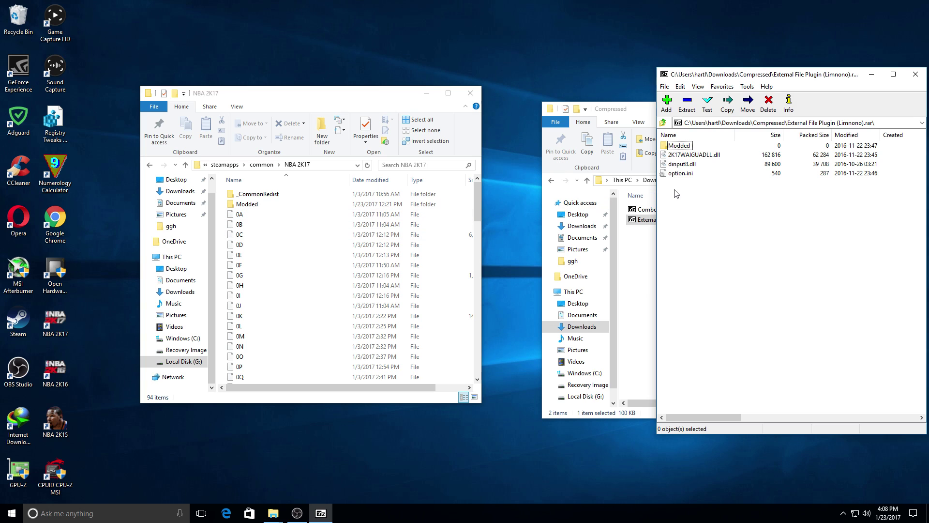
pyautogui.moveTo(676, 191); pyautogui.dragTo(382, 274)
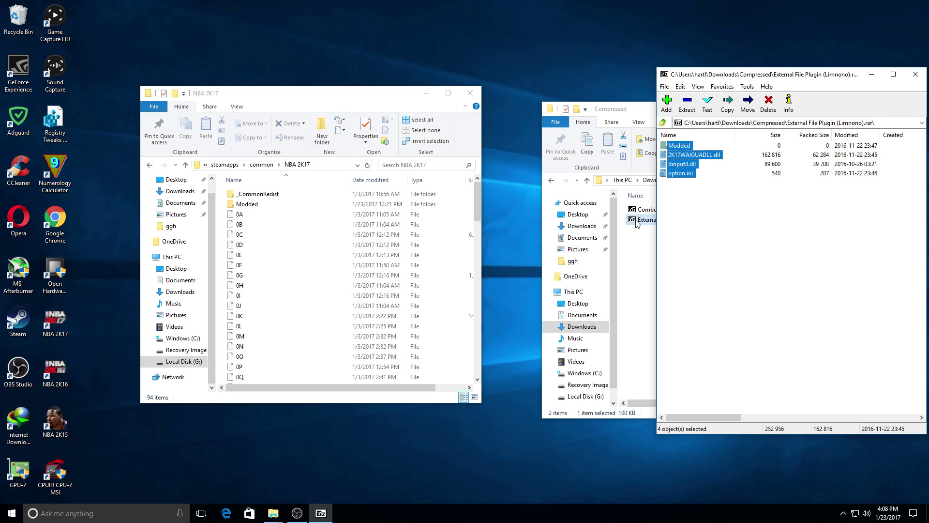
pyautogui.click(915, 74)
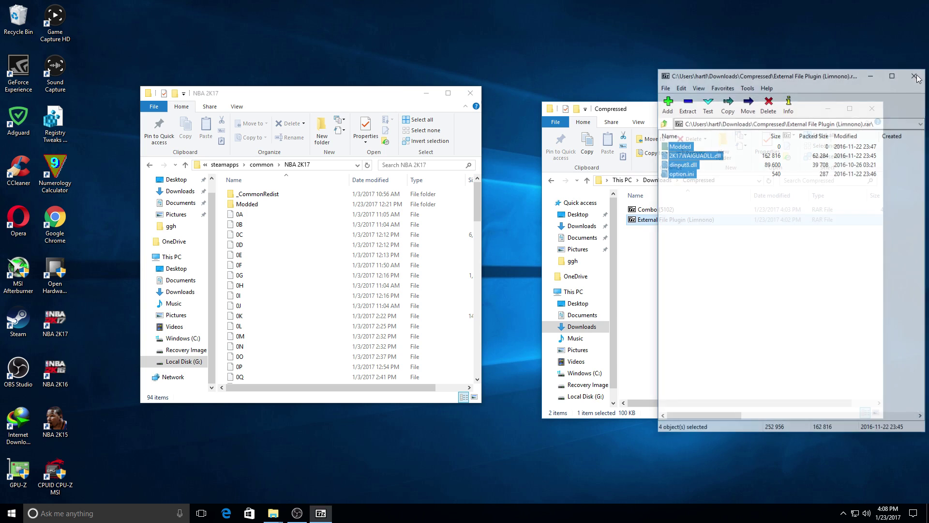
# - Open TNT v2.rar inside Combo (5102).rar and select english.iff and newscorebug.iff
pyautogui.doubleClick(690, 209)
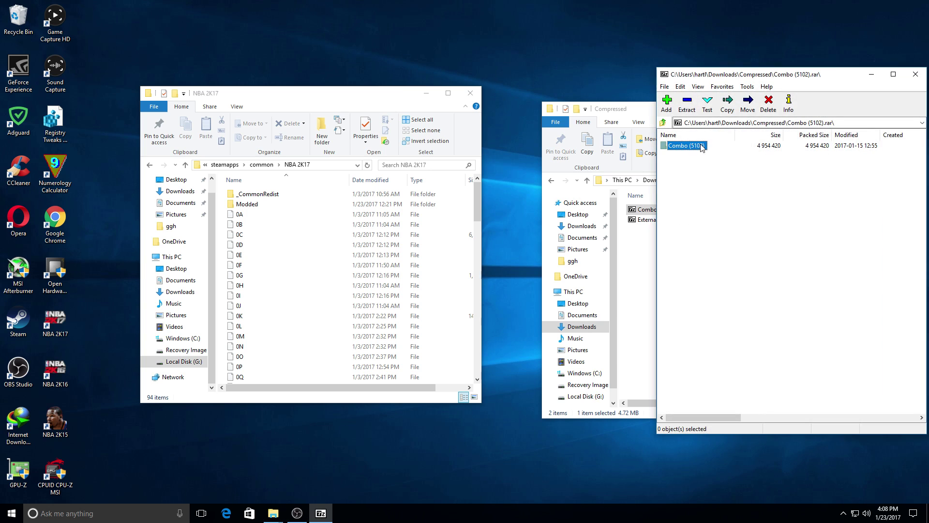
pyautogui.doubleClick(702, 146)
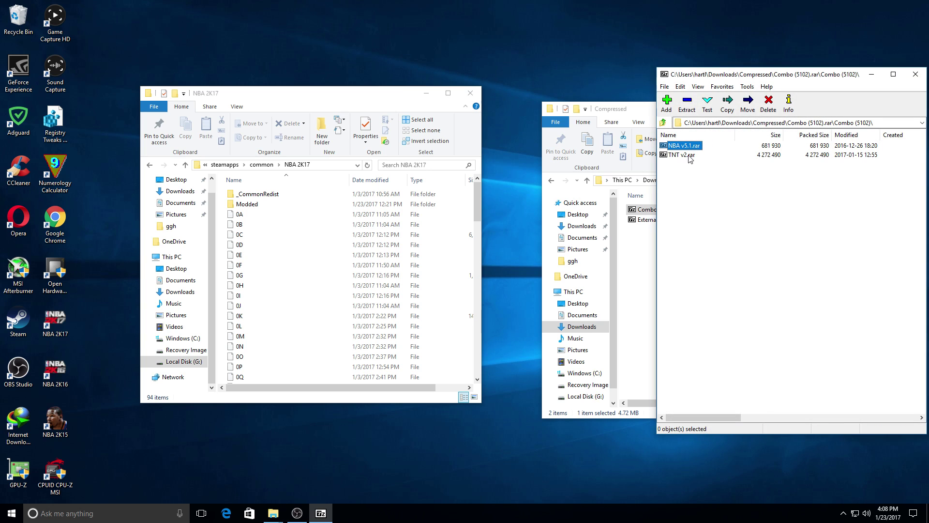
pyautogui.click(689, 156)
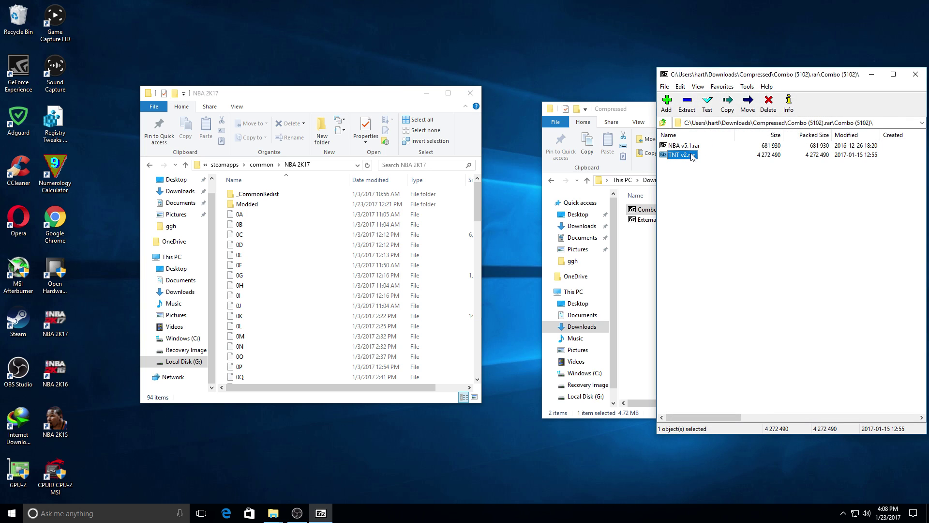
pyautogui.doubleClick(691, 156)
pyautogui.moveTo(693, 166); pyautogui.dragTo(679, 147)
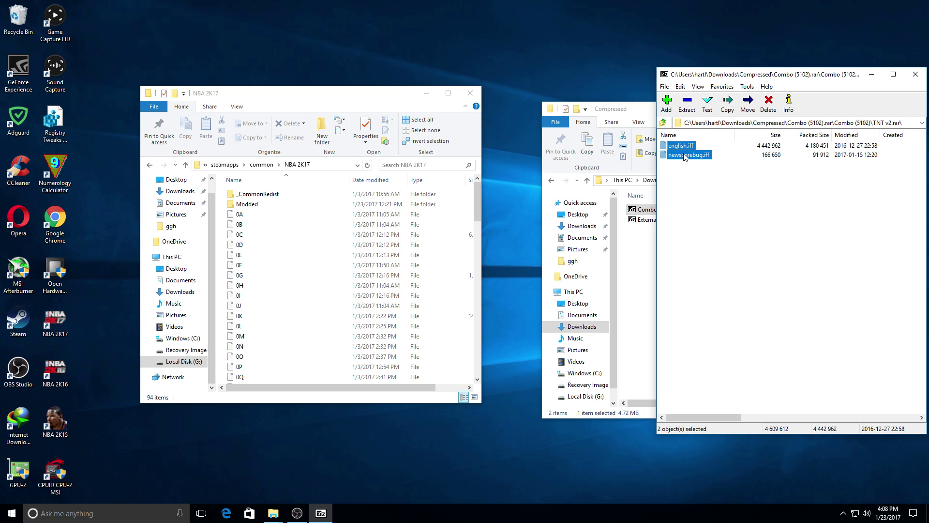
pyautogui.click(685, 156)
# - Open the game's Modded folder and drag both .iff files into it
pyautogui.doubleClick(247, 204)
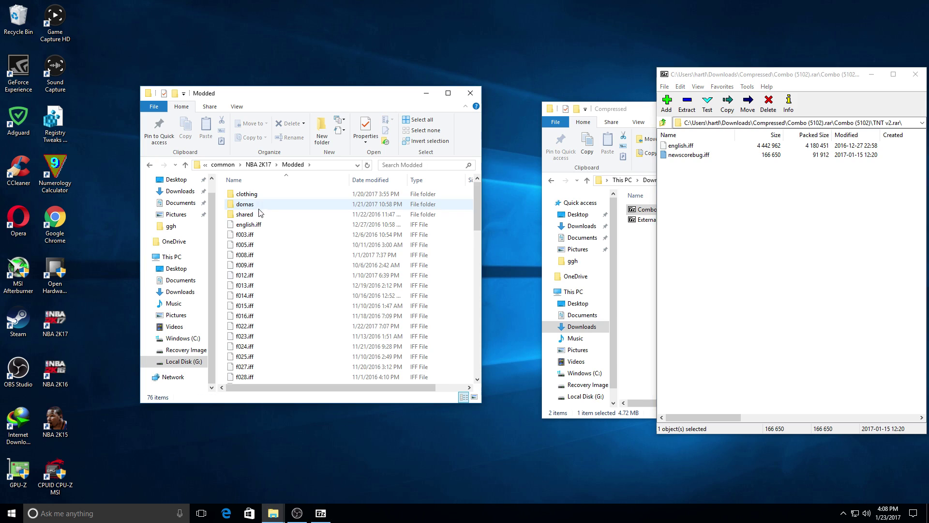
pyautogui.scroll(-2, 260, 212)
pyautogui.moveTo(684, 163); pyautogui.dragTo(680, 191)
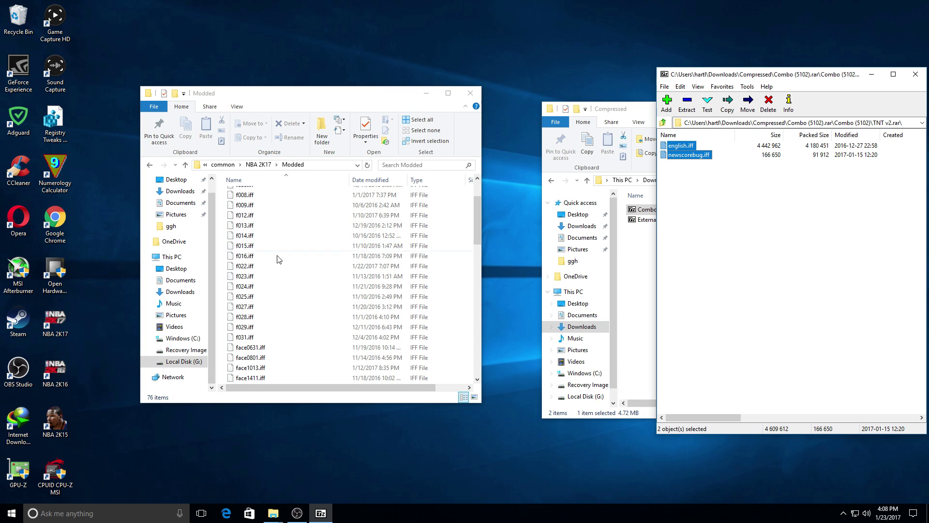
pyautogui.scroll(2, 278, 260)
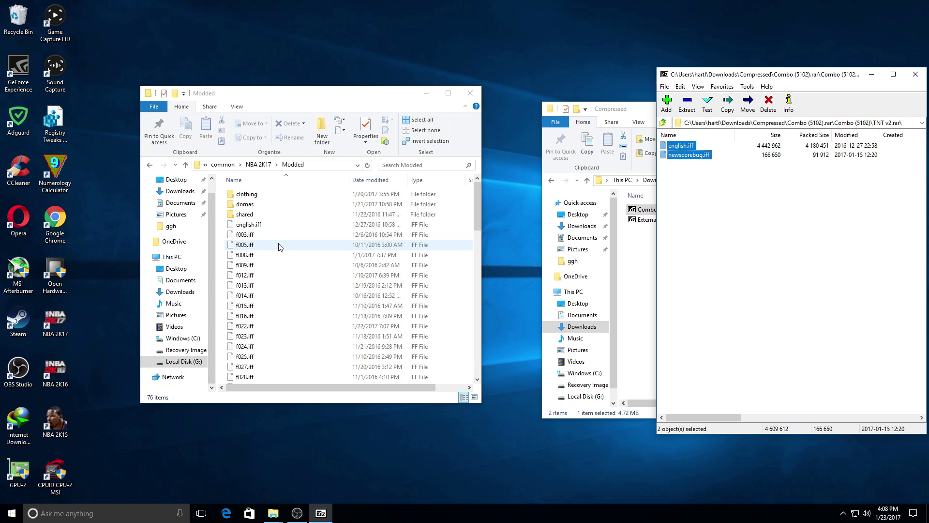
pyautogui.scroll(-7, 281, 248)
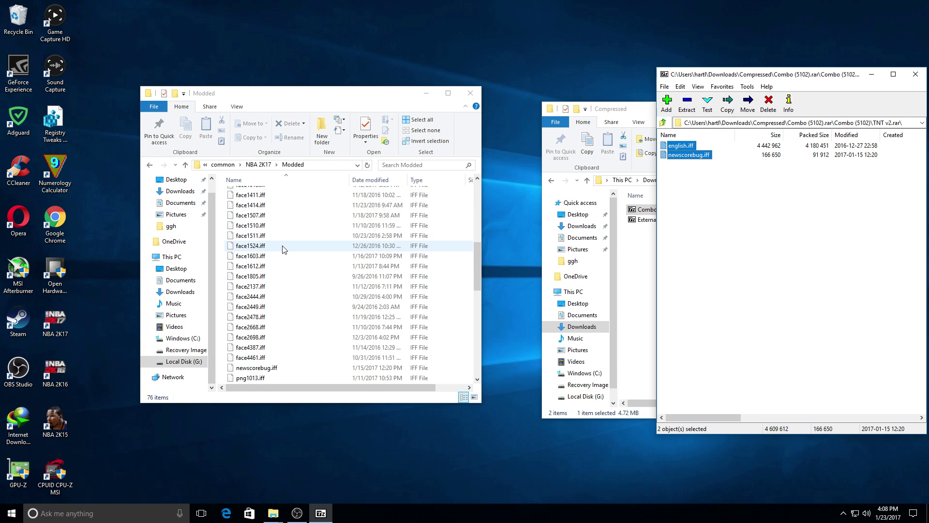
pyautogui.scroll(7, 284, 249)
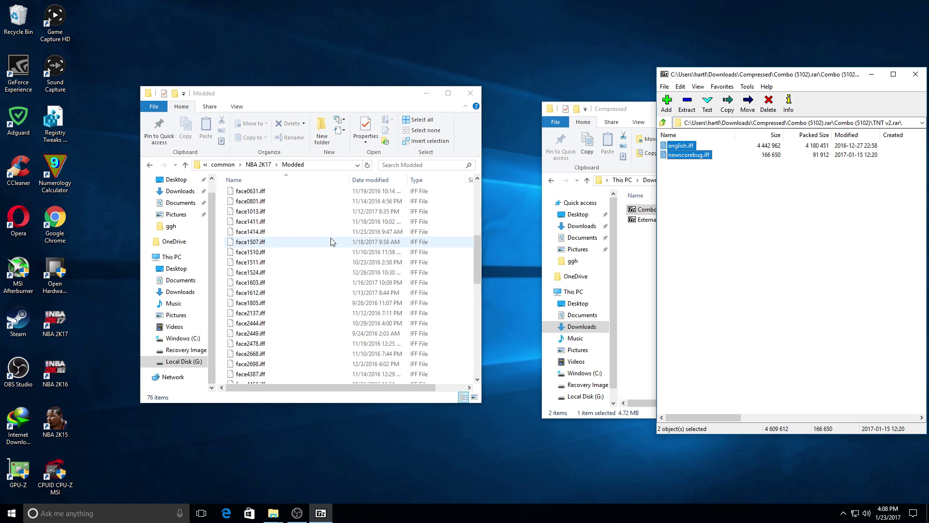
# - Close the Modded folder, 7-Zip and Compressed windows
pyautogui.click(470, 93)
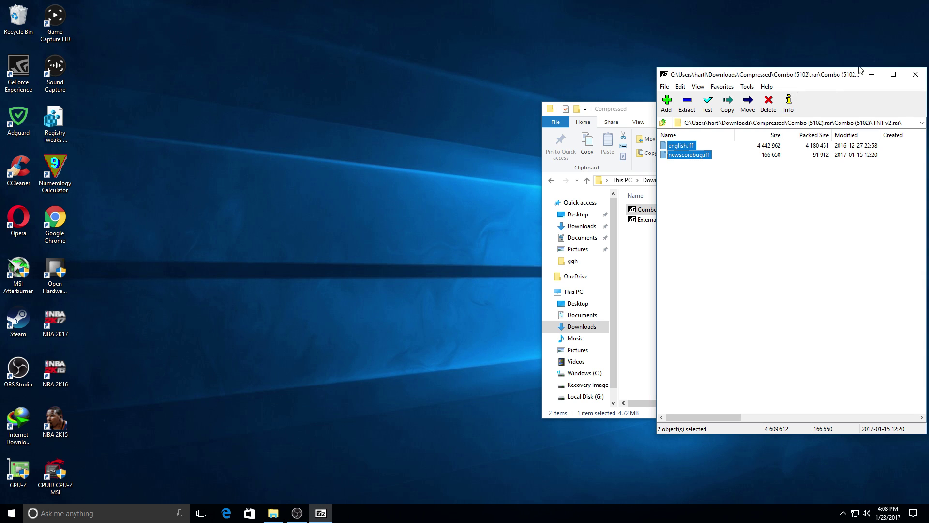
pyautogui.click(915, 74)
pyautogui.click(872, 109)
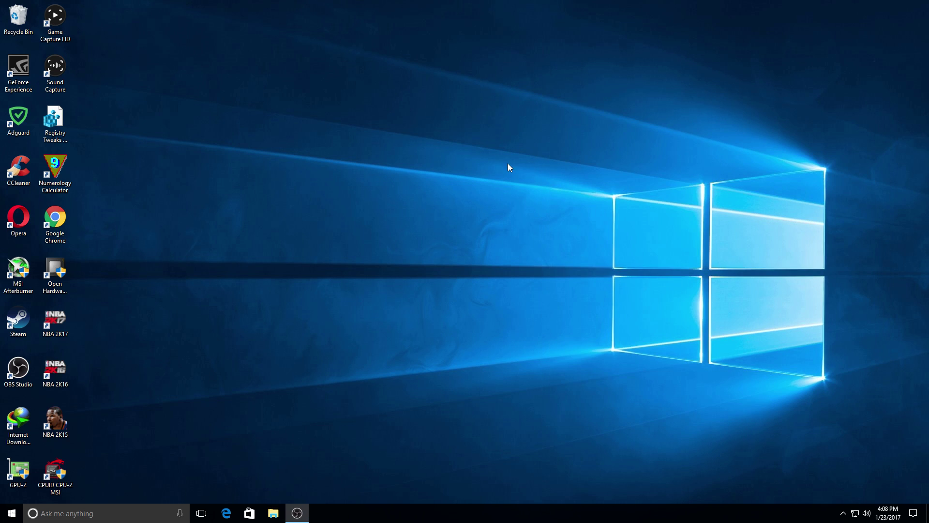